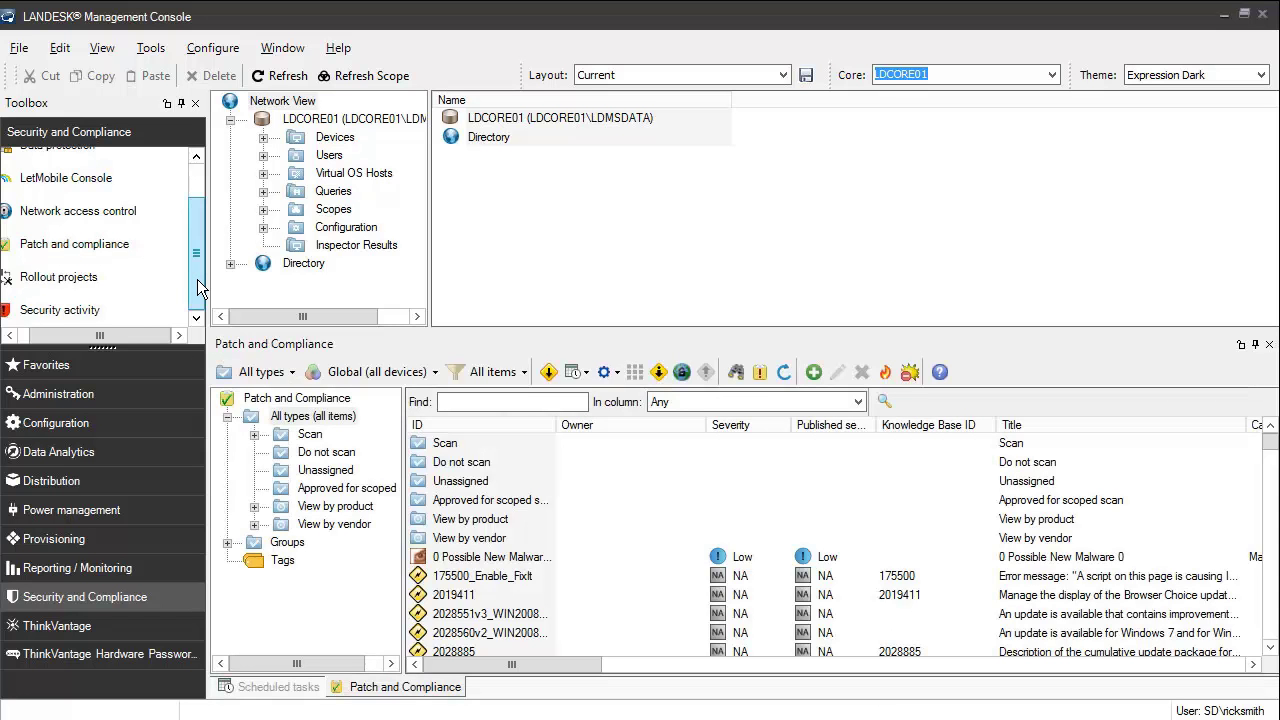
Review the Windows definition types selected for download, including the security, software and vulnerability updates, collapsing the driver and antivirus groups, without starting a download
left_click(549, 372)
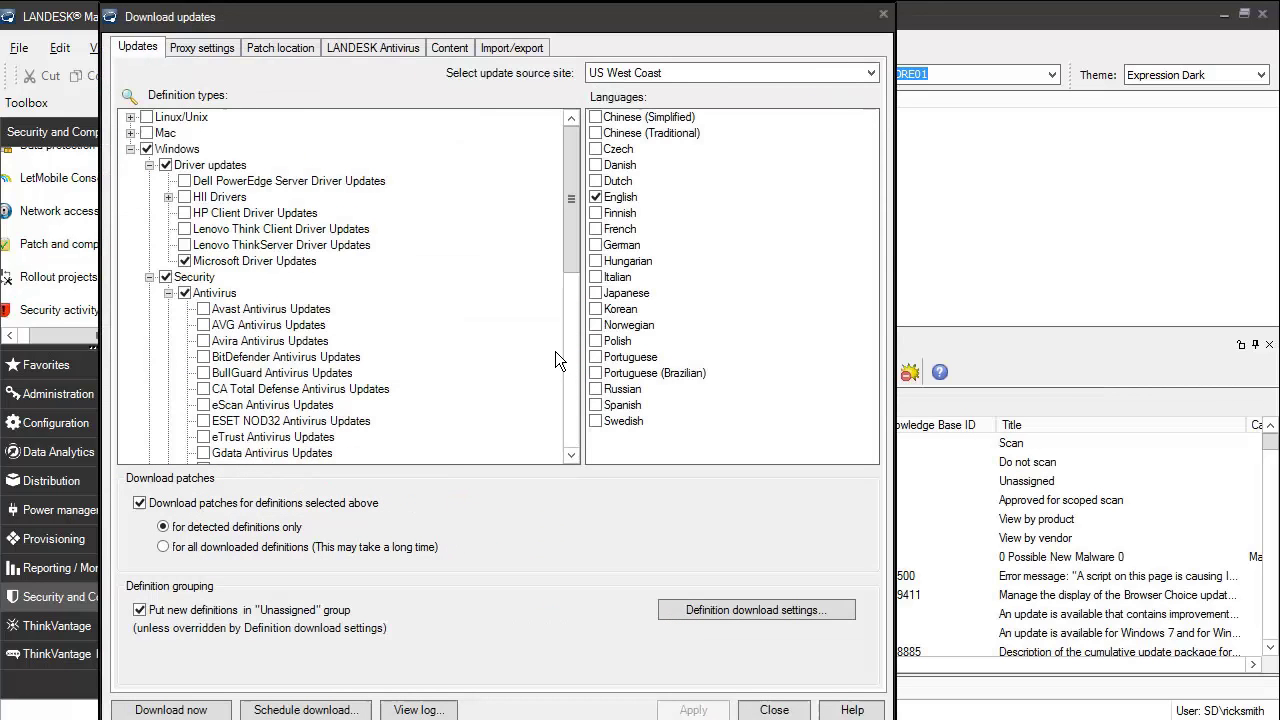
left_click(150, 166)
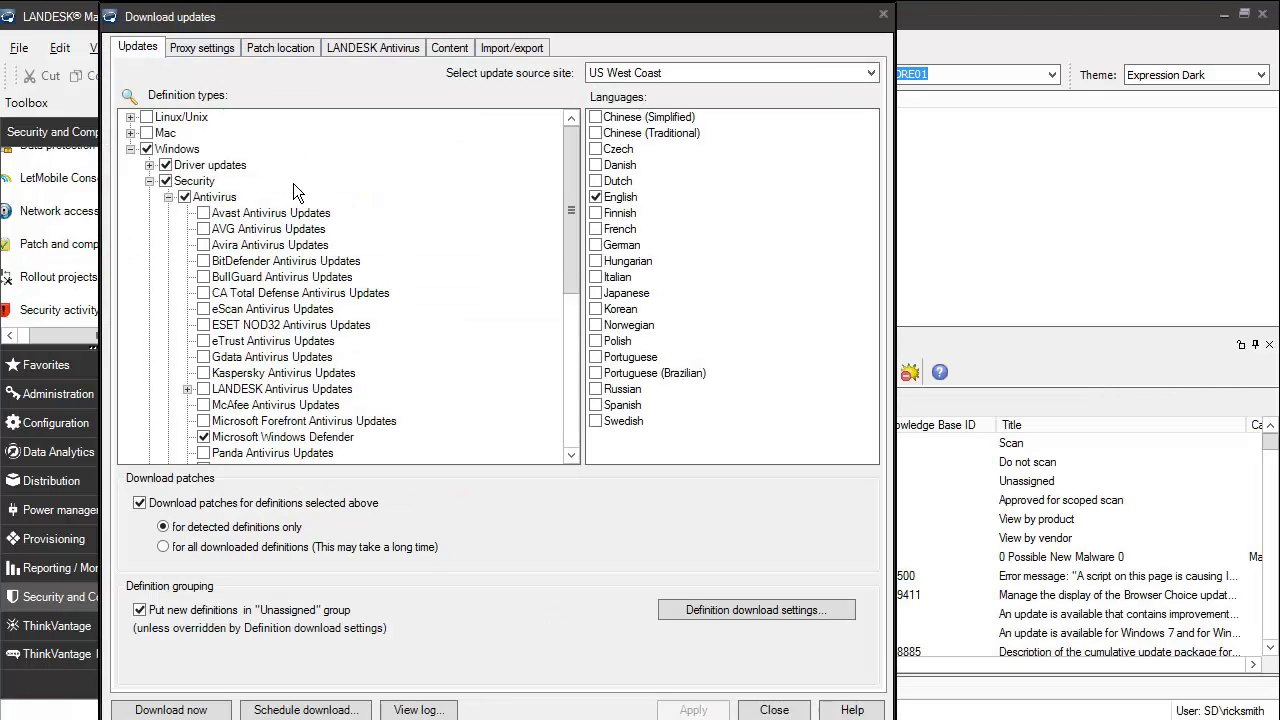
left_click(172, 198)
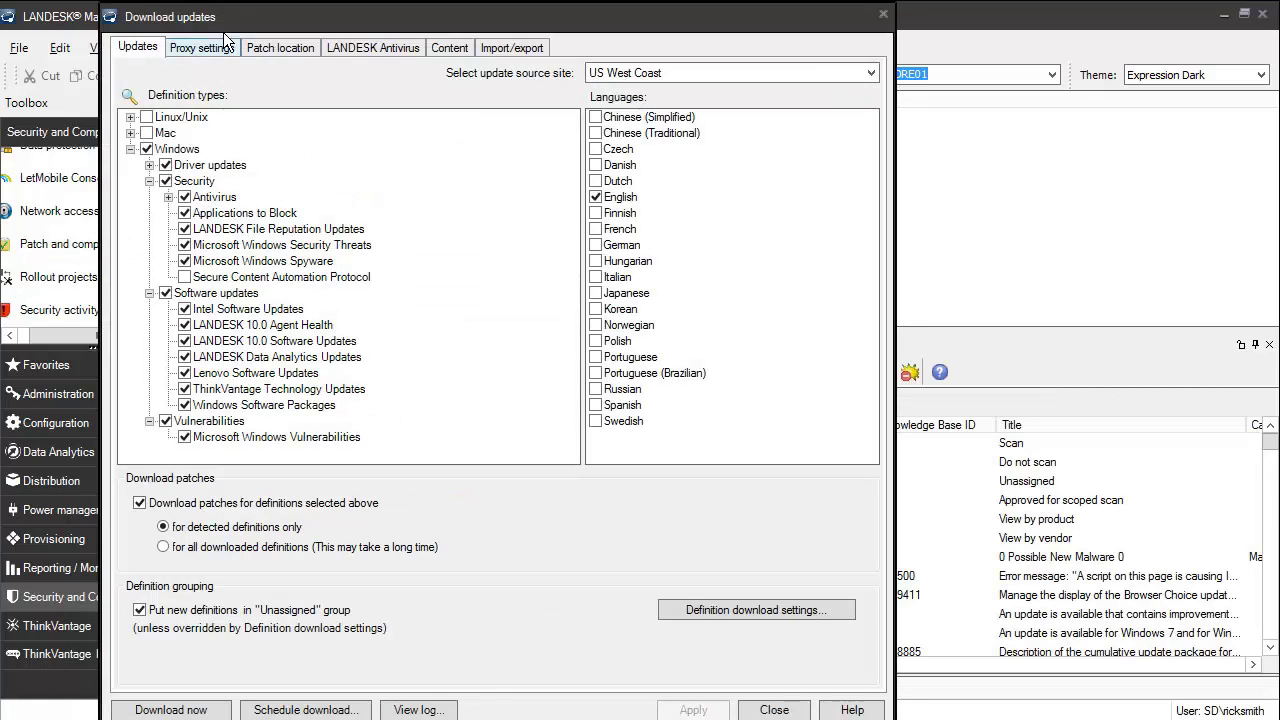
left_click(178, 149)
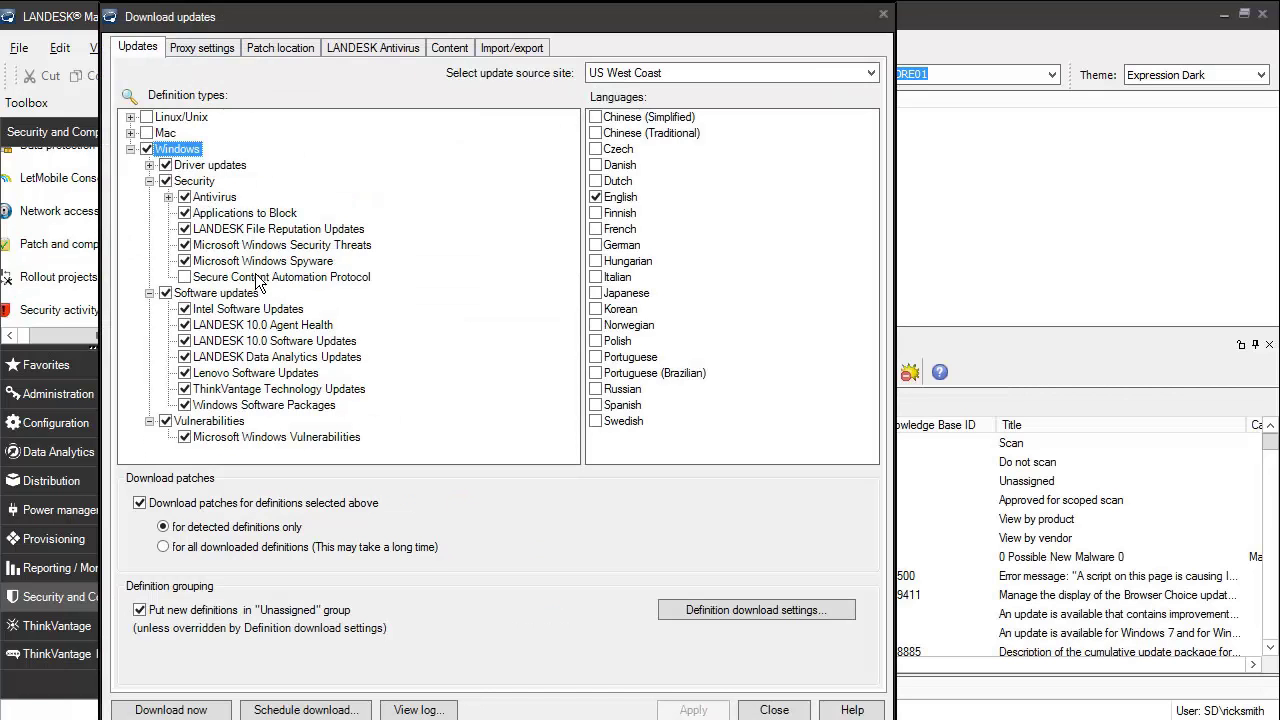
left_click(345, 246)
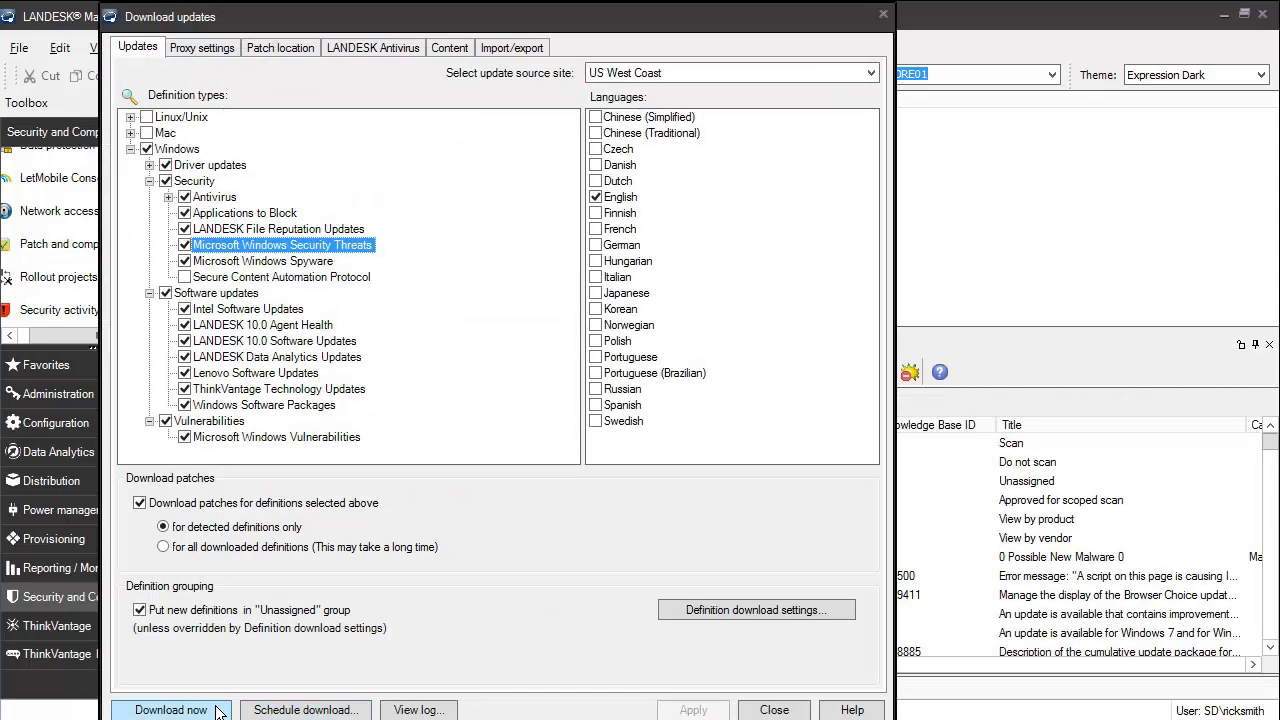
left_click(805, 713)
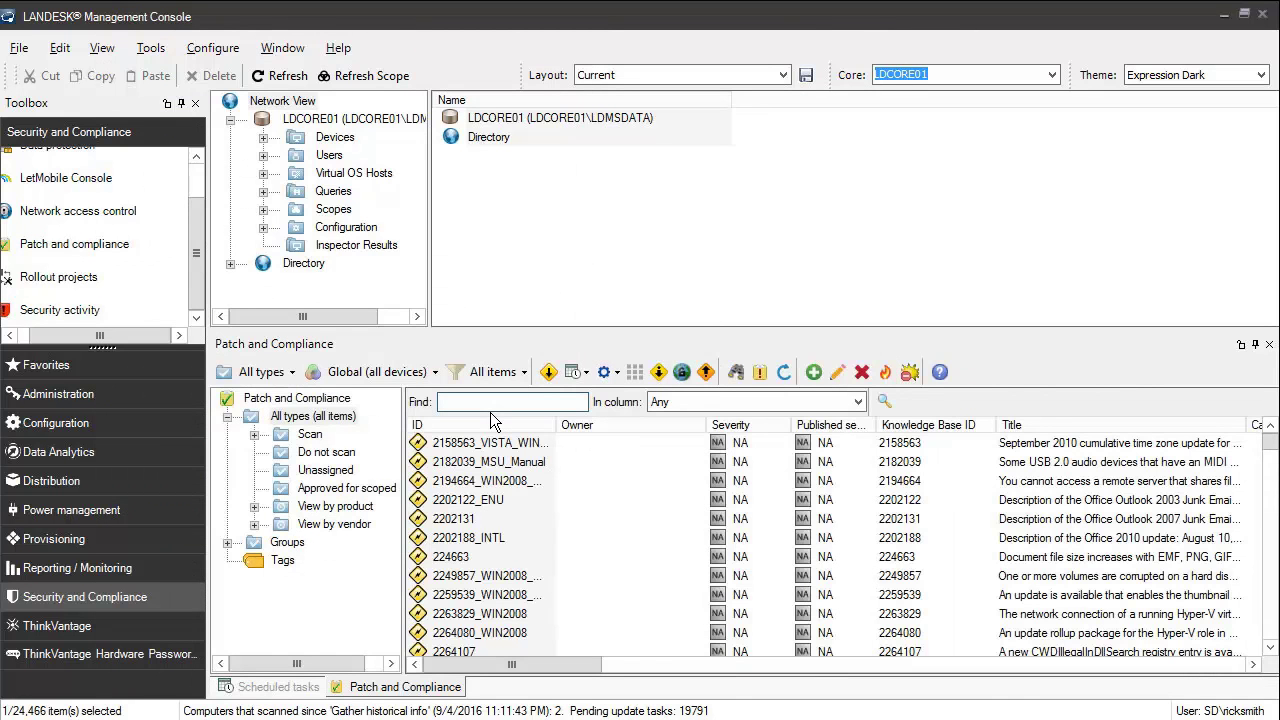
Filter the patch definitions to security threats, search for "Office", and open the properties of ST_BlockOfficeMacros
left_click(263, 373)
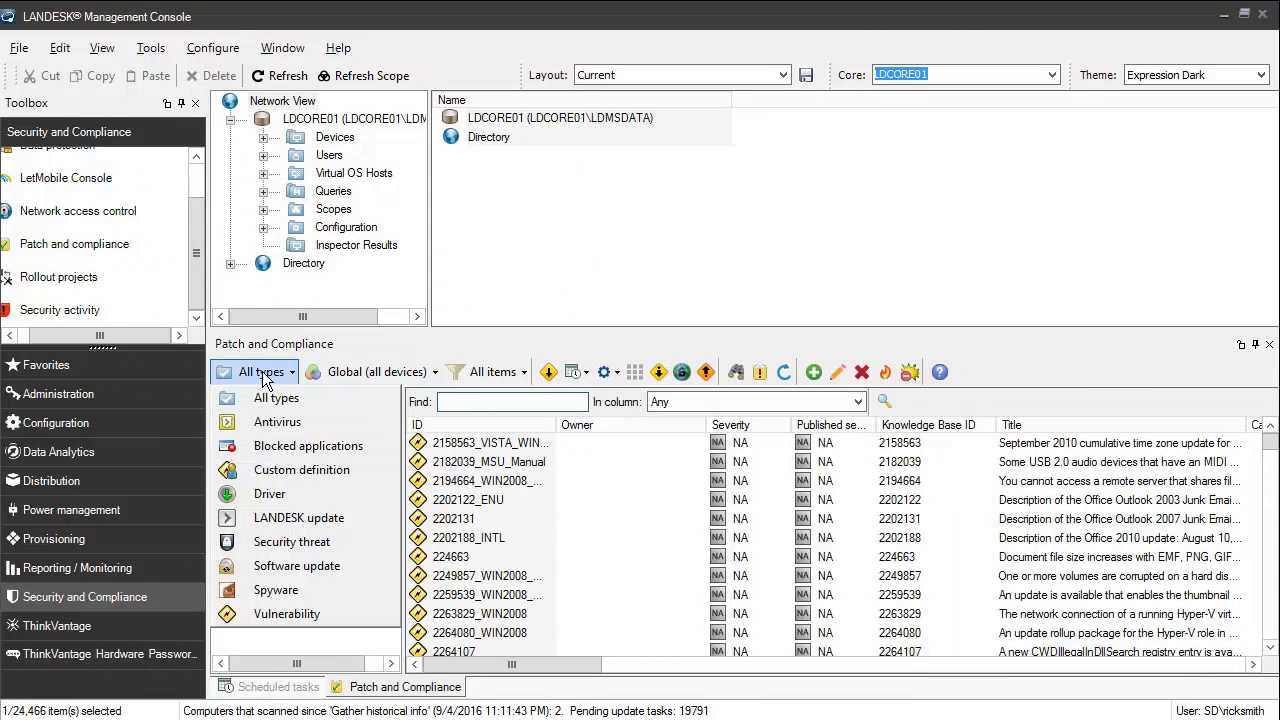
left_click(318, 541)
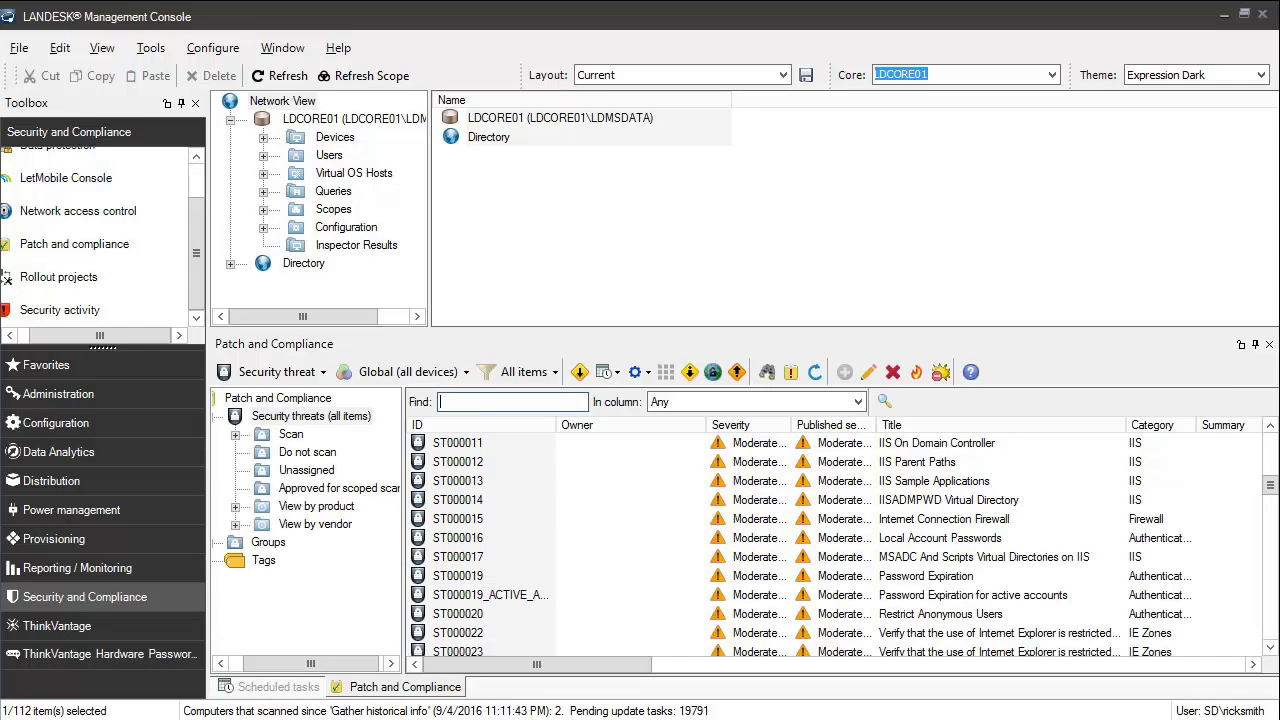
type("Office")
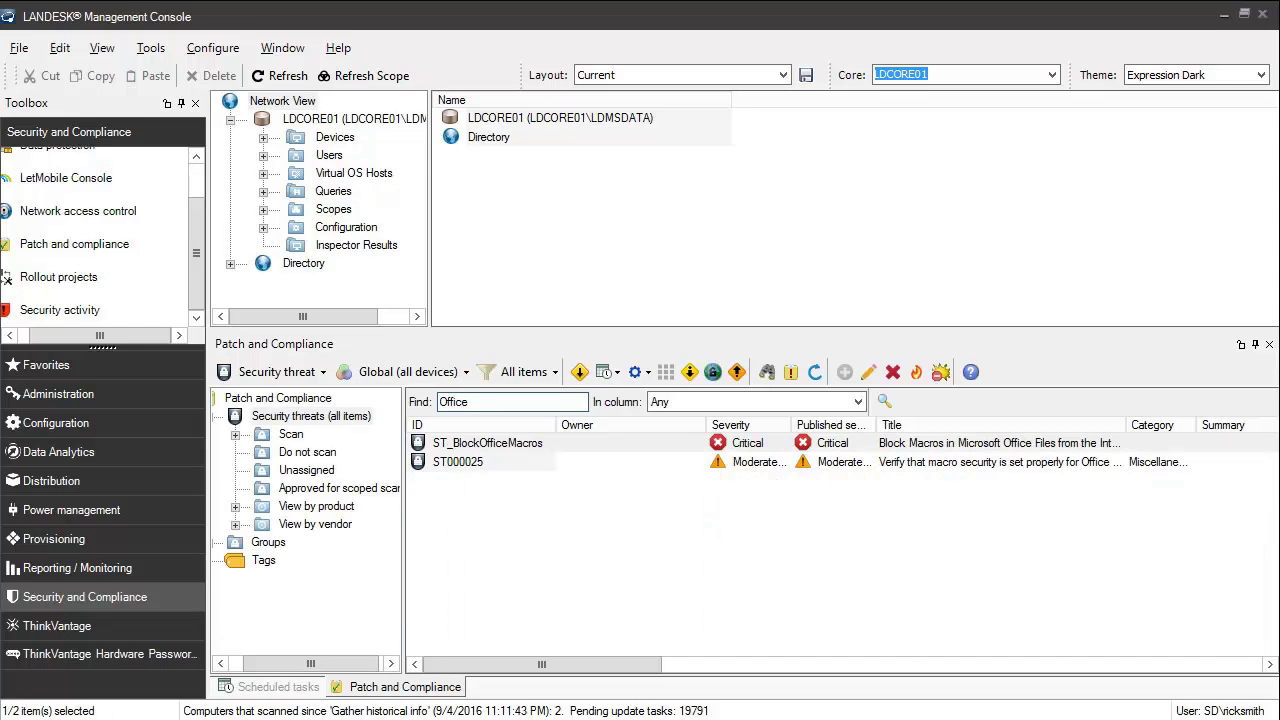
left_click(478, 446)
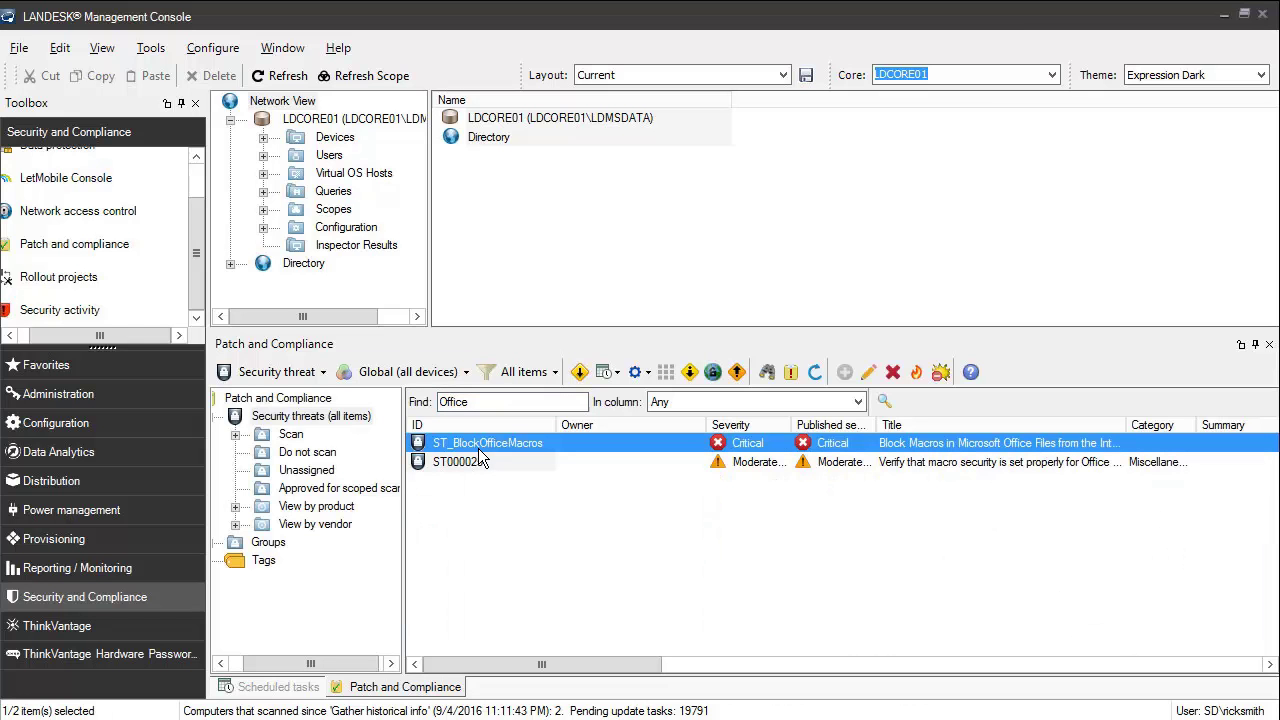
double_click(478, 448)
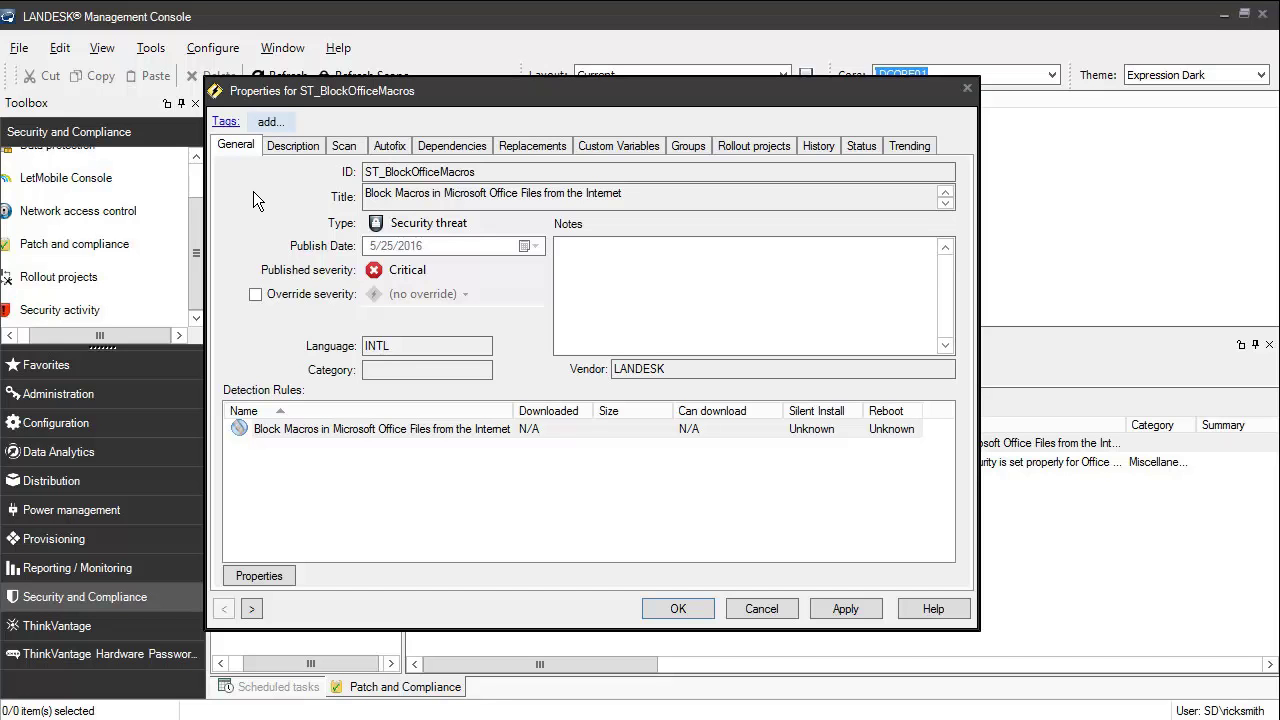
Review the ST_BlockOfficeMacros definition's description, scan status and autofix settings, returning to its general information
left_click(292, 146)
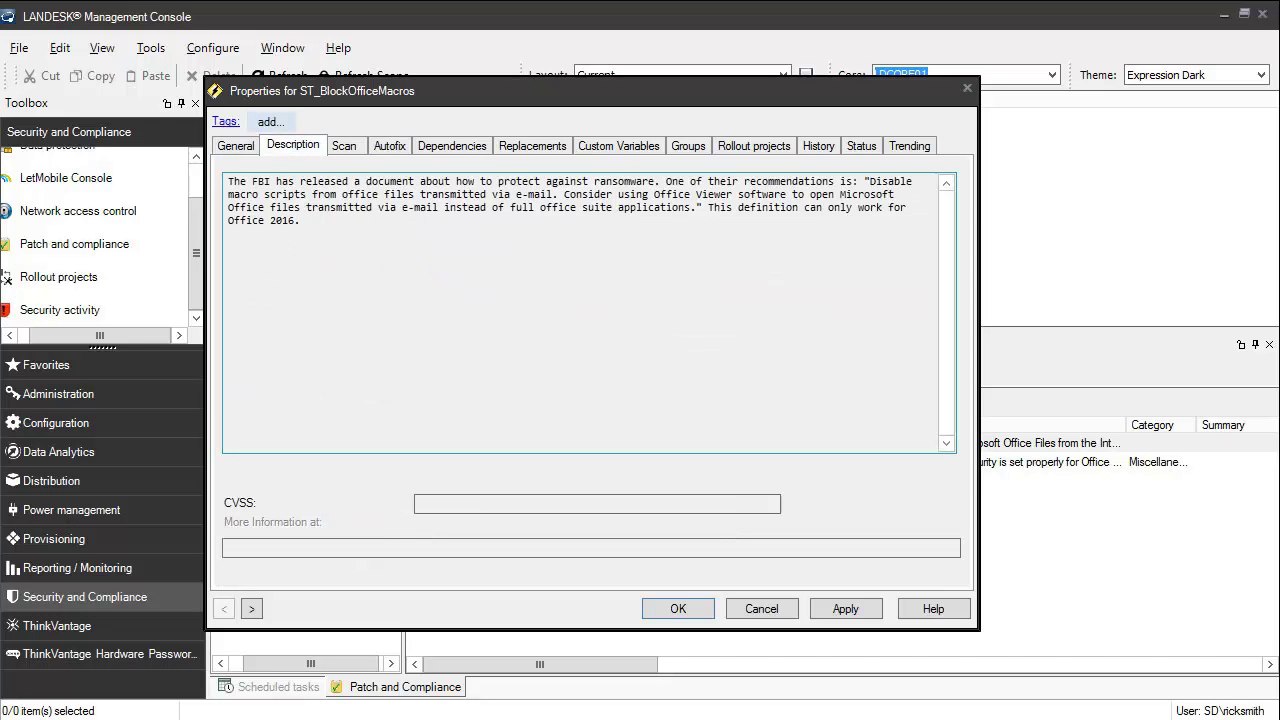
left_click(345, 148)
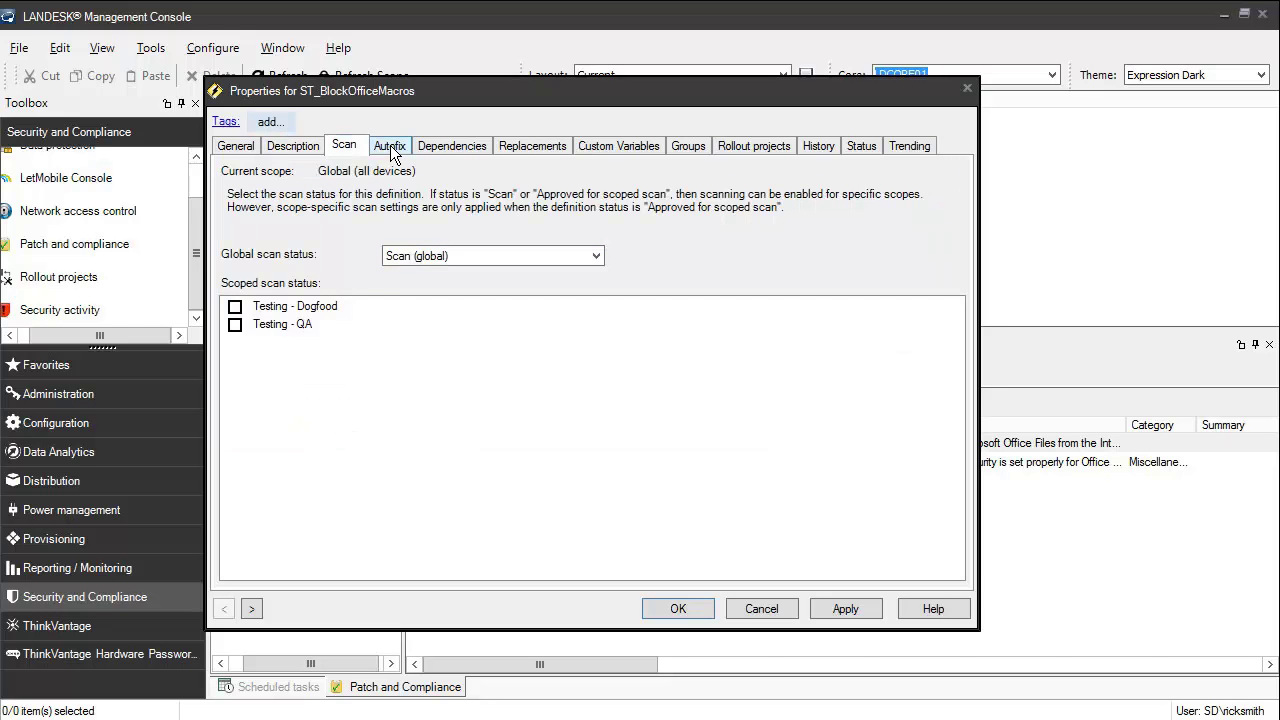
left_click(390, 147)
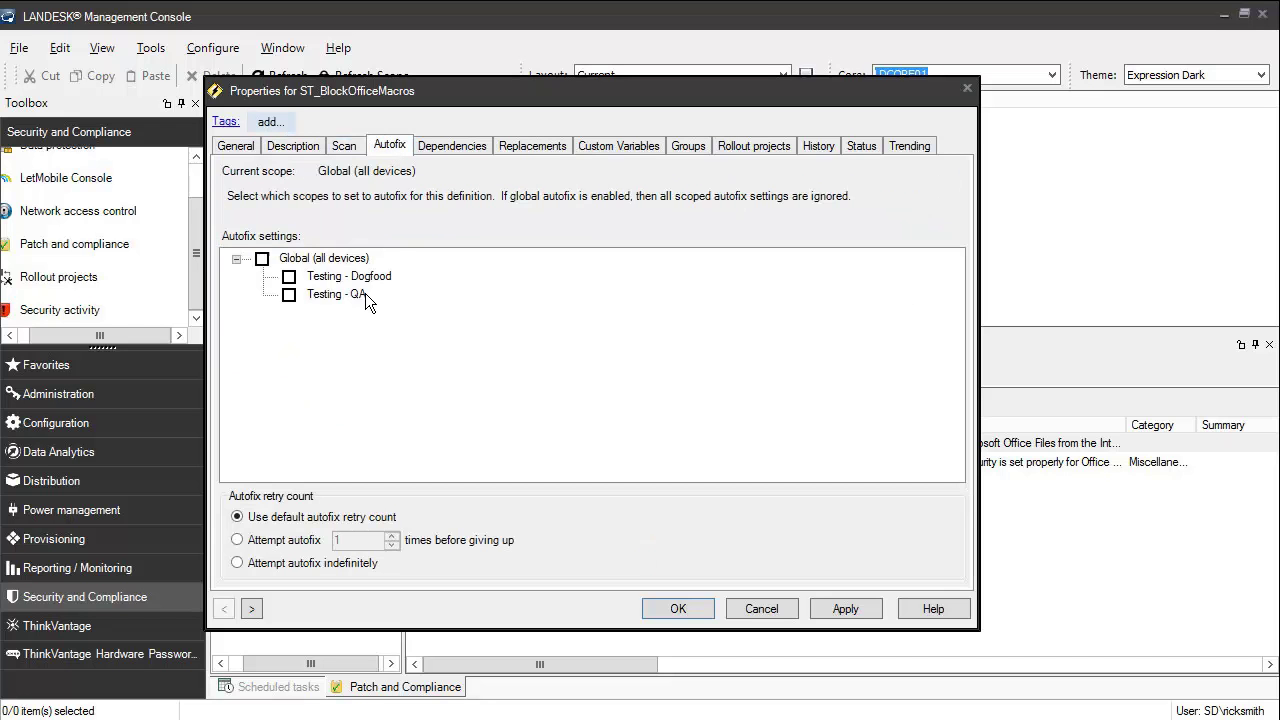
left_click(235, 147)
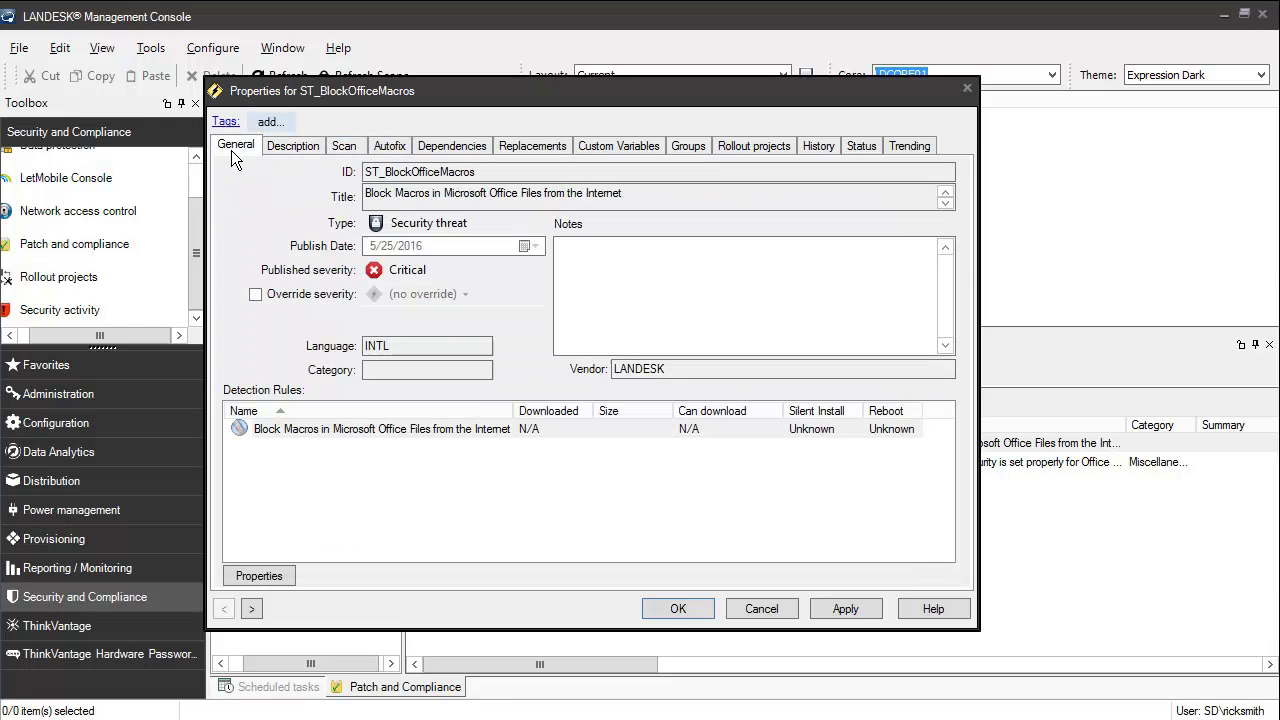
Examine the Block Macros detection rule's affected platforms, custom detection script and patch install commands, and close the rule's properties
double_click(324, 434)
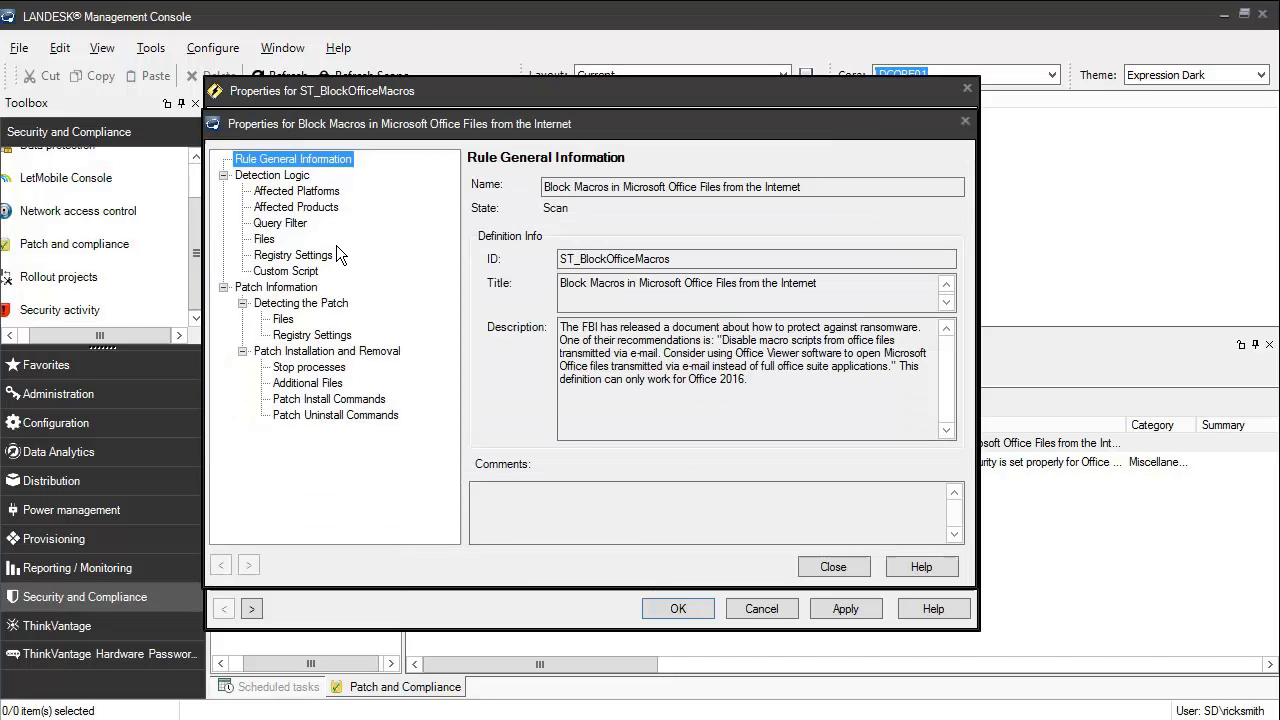
left_click(289, 192)
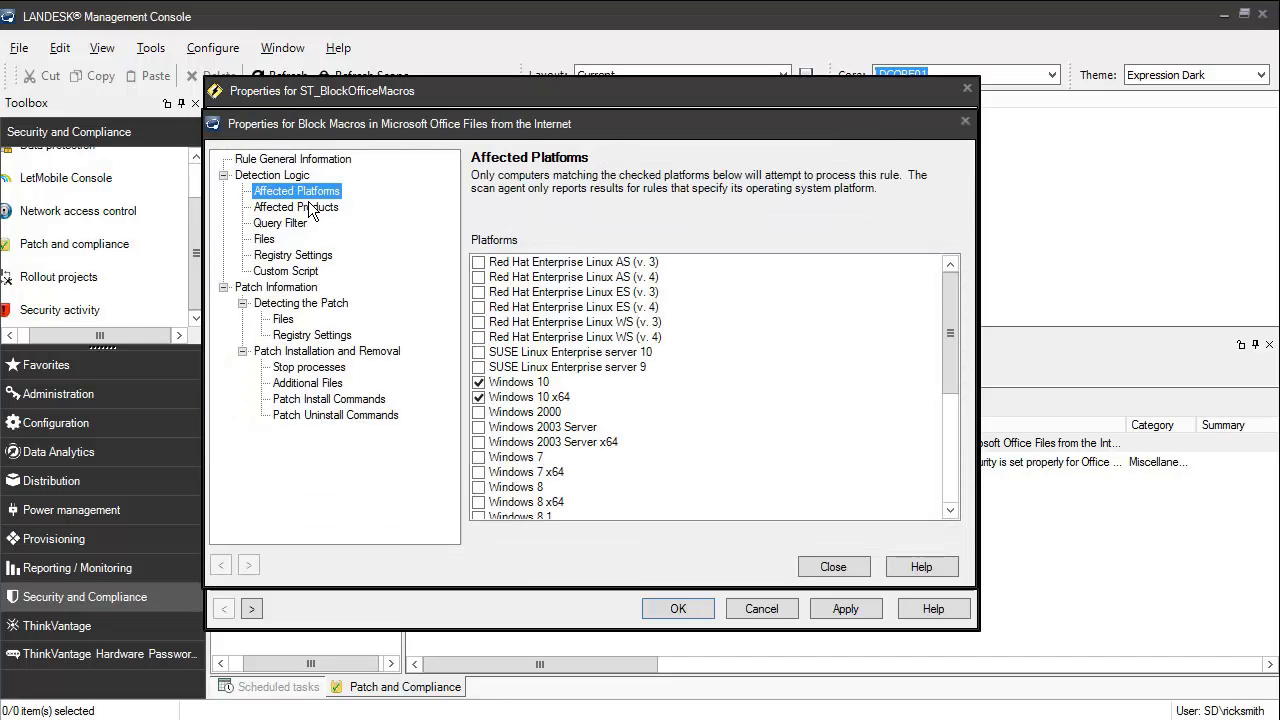
mouse_move(954, 358)
left_mouse_down()
mouse_move(975, 496)
mouse_move(976, 367)
left_mouse_up()
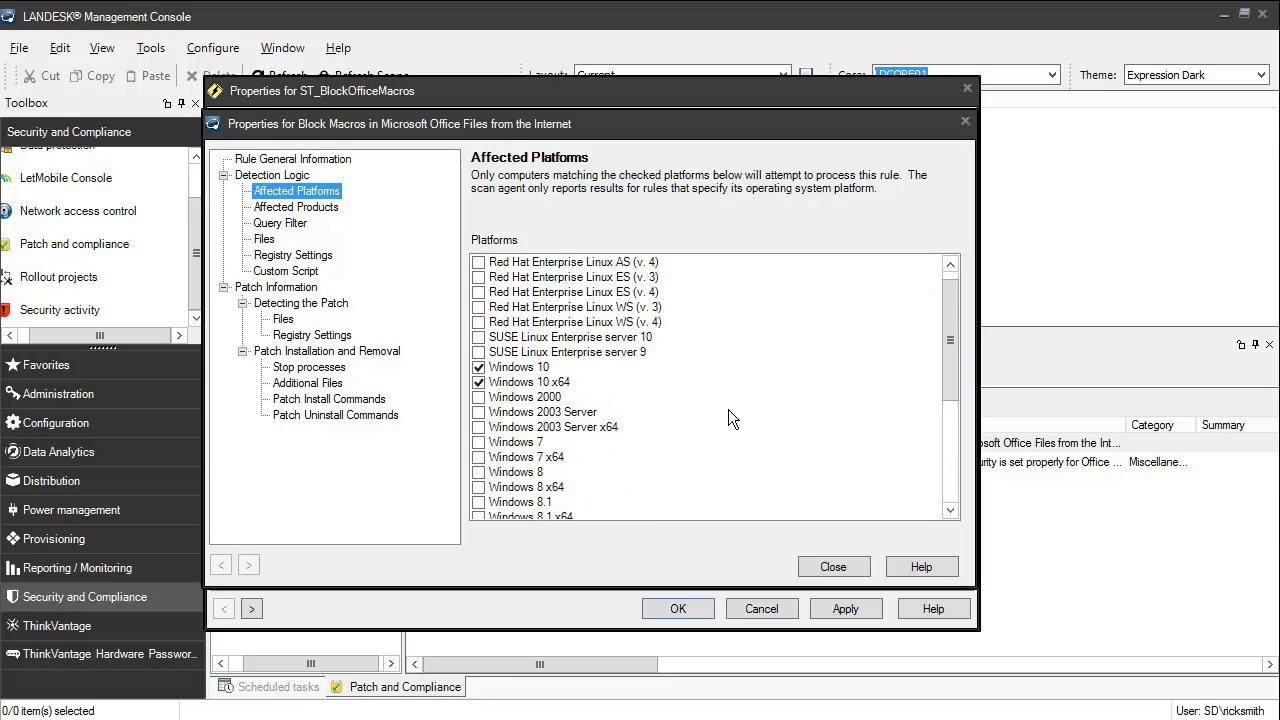
left_click(499, 460)
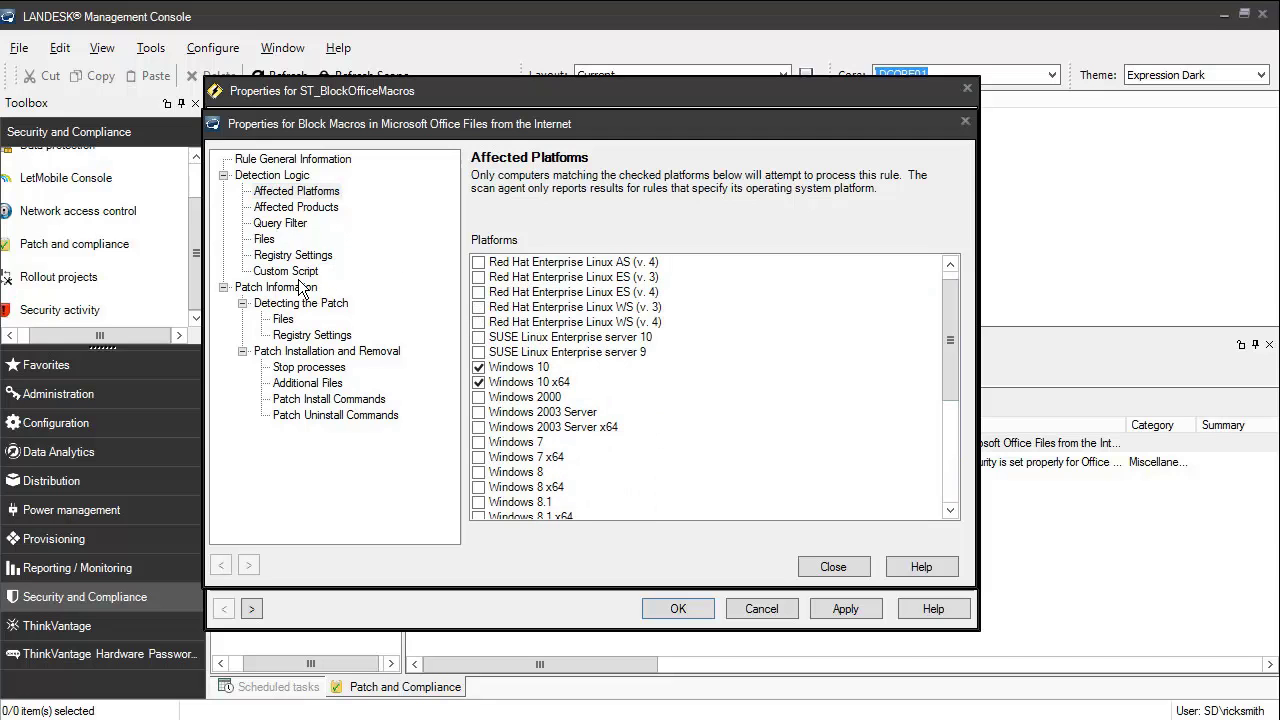
left_click(290, 272)
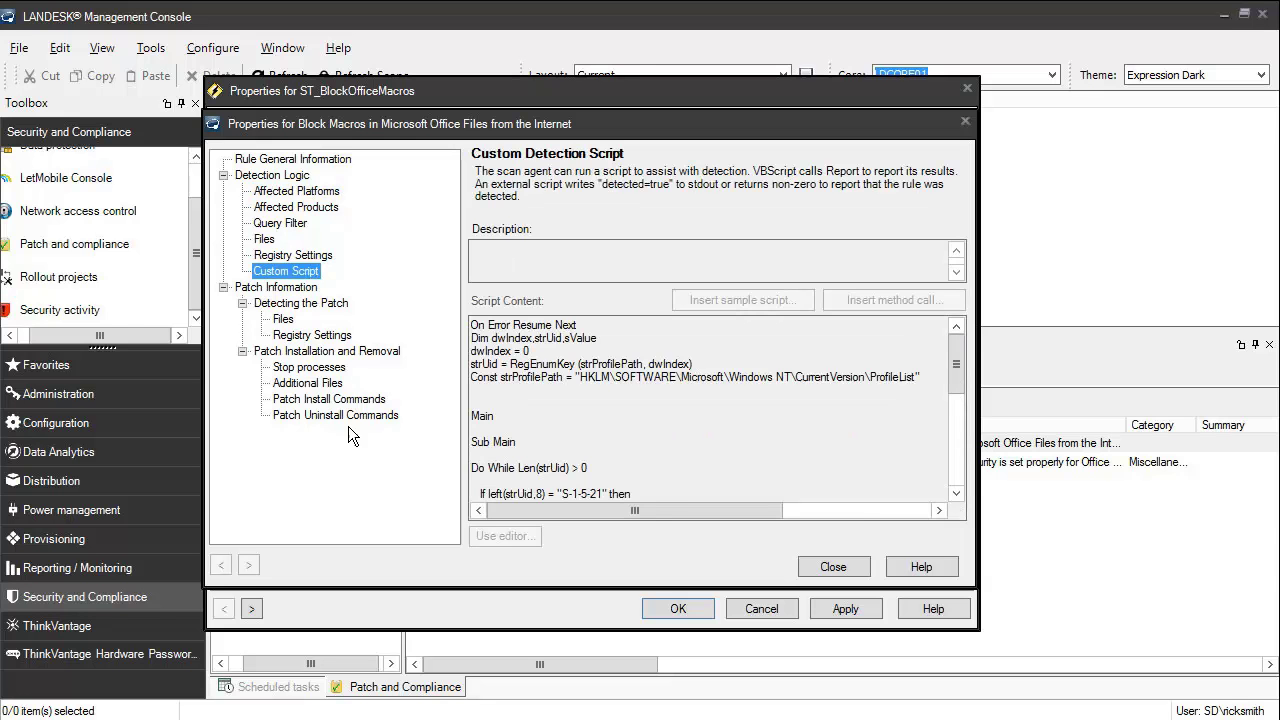
left_click(350, 400)
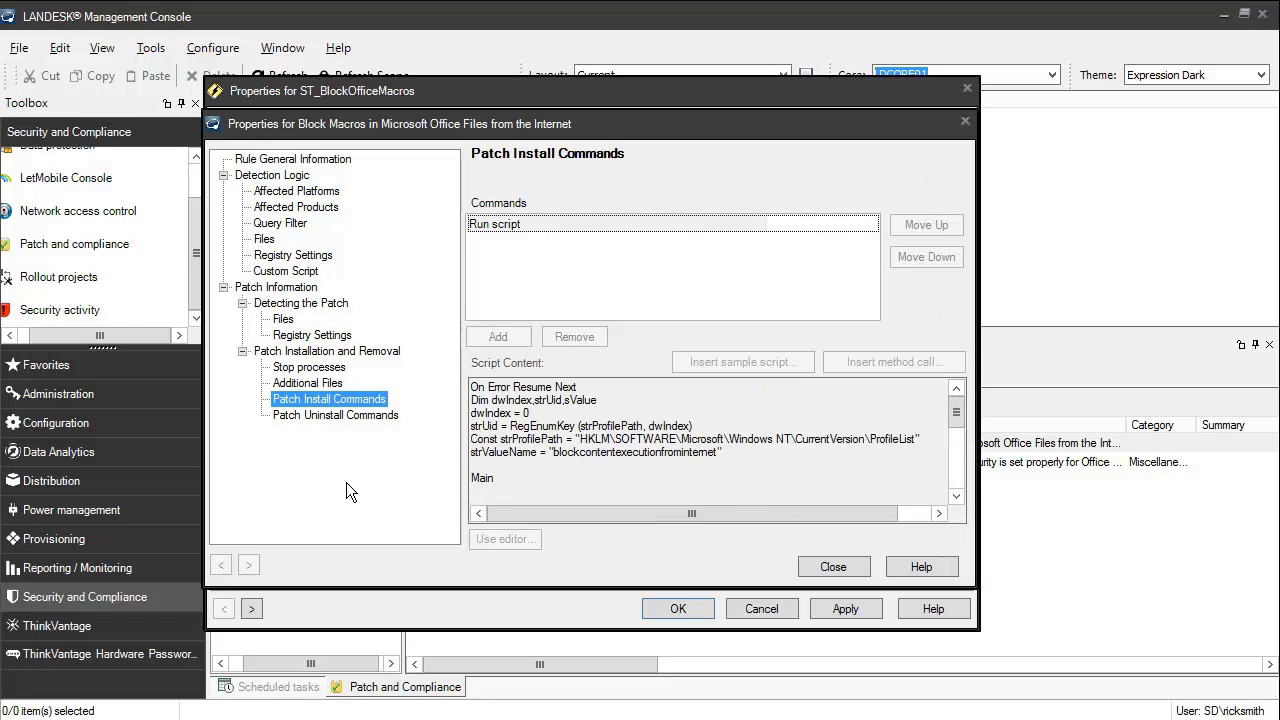
left_click(833, 575)
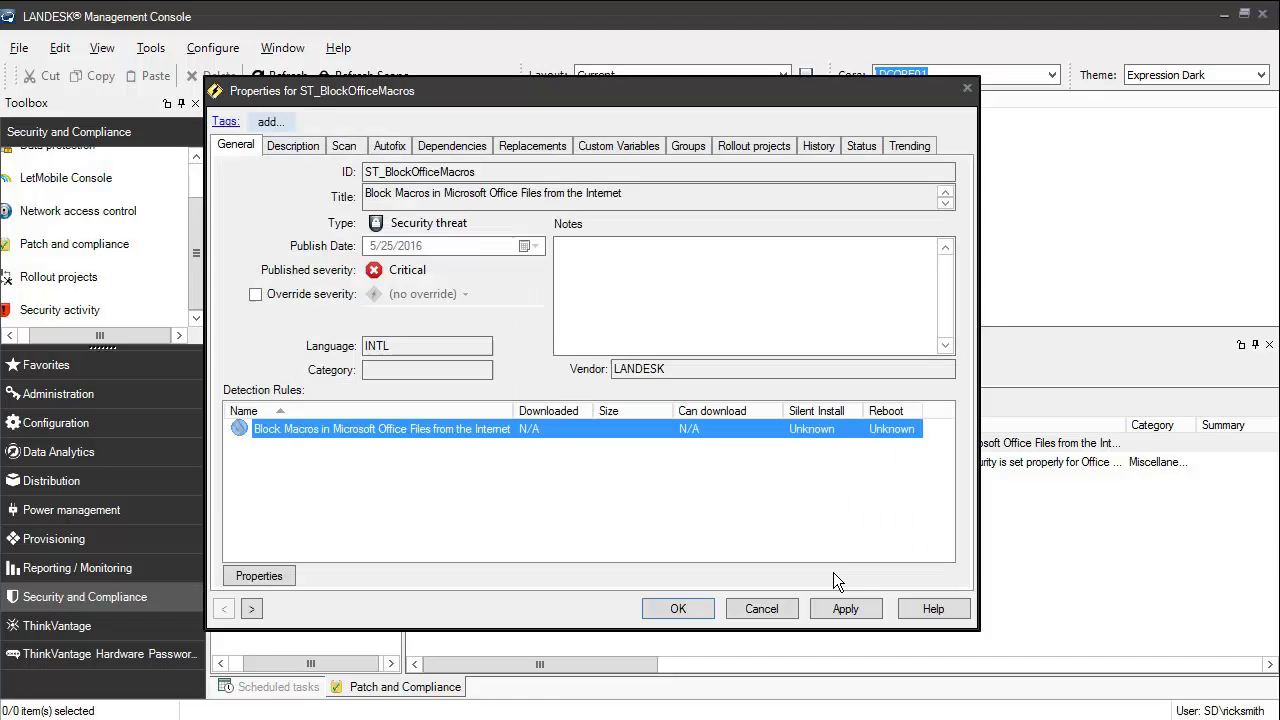
Add the note "ONLY APPLIES TO WINDOWS 10. Need to clone and enable for Windows 7 & 8. 9.8.16 - Have call into LANDESK Content team for update."
left_click(772, 300)
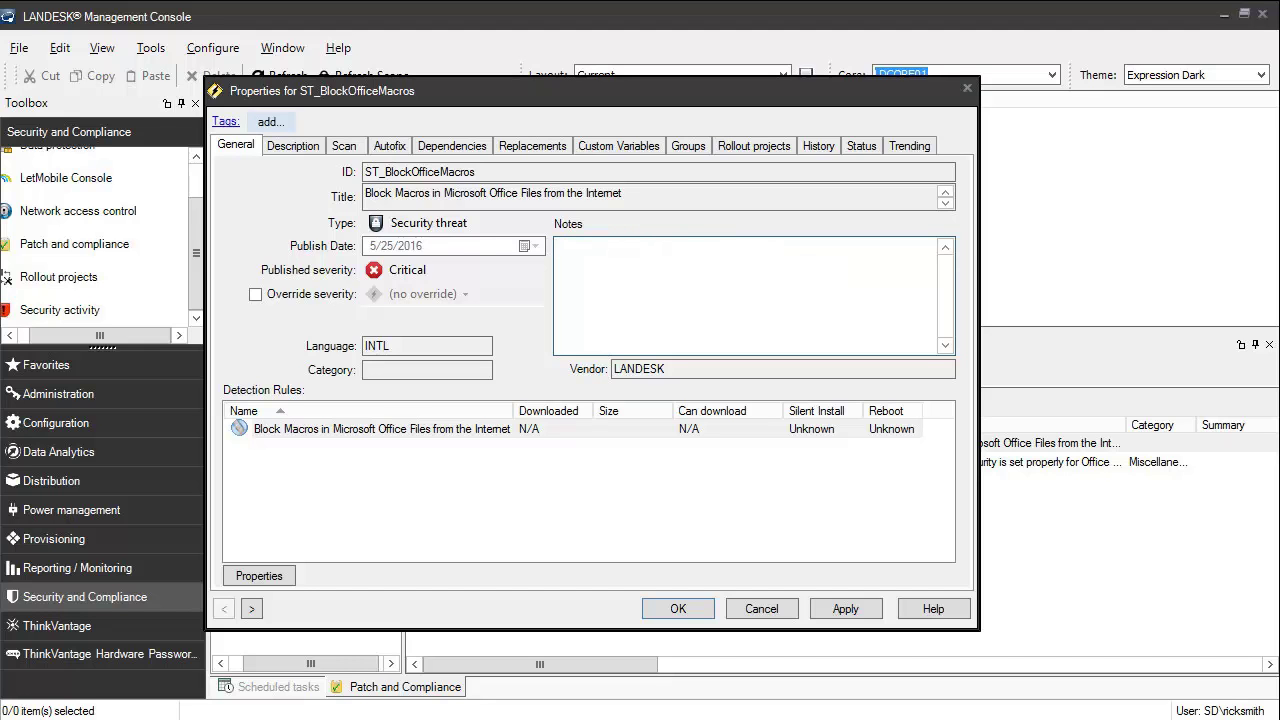
type("ONLY APPLIES TO WINDOWS 10. Need to clone and enable for Windows 7 & 8. 9.8.16 - Have call into LANDESK Content team for update.")
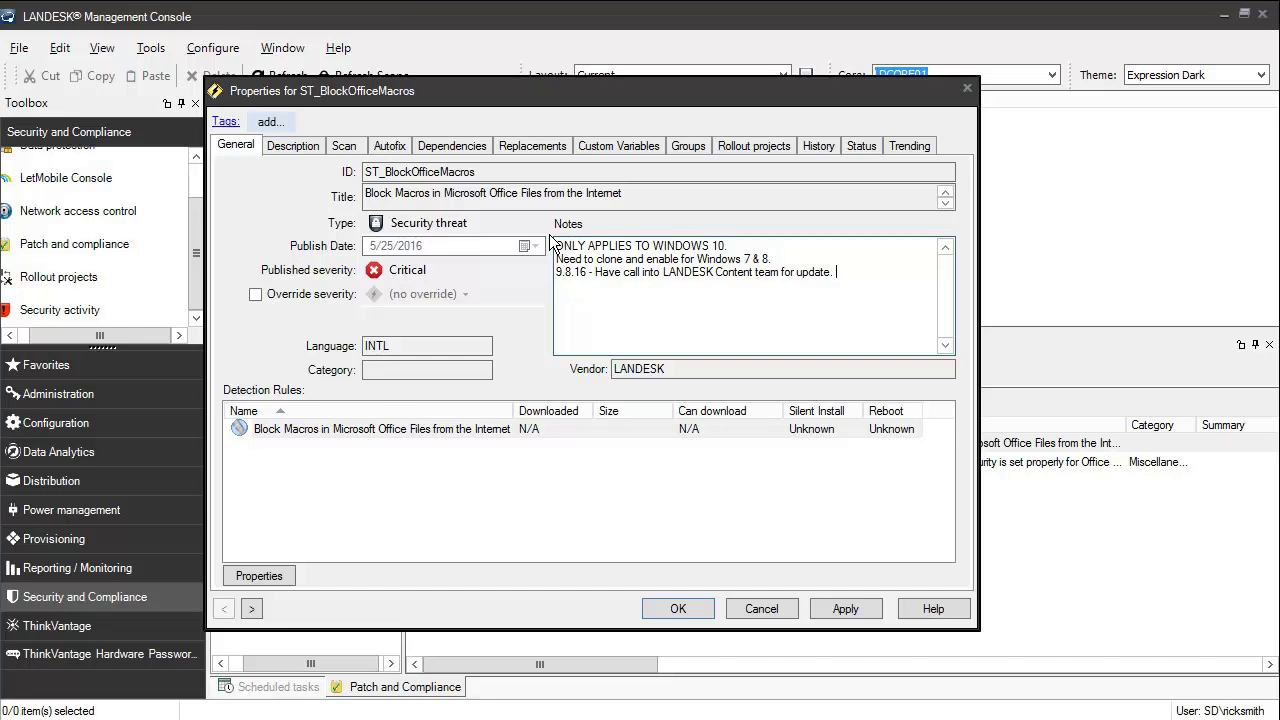
Enable autofix for Global (all devices) on the ST_BlockOfficeMacros definition and save its properties
left_click(390, 146)
left_click(263, 260)
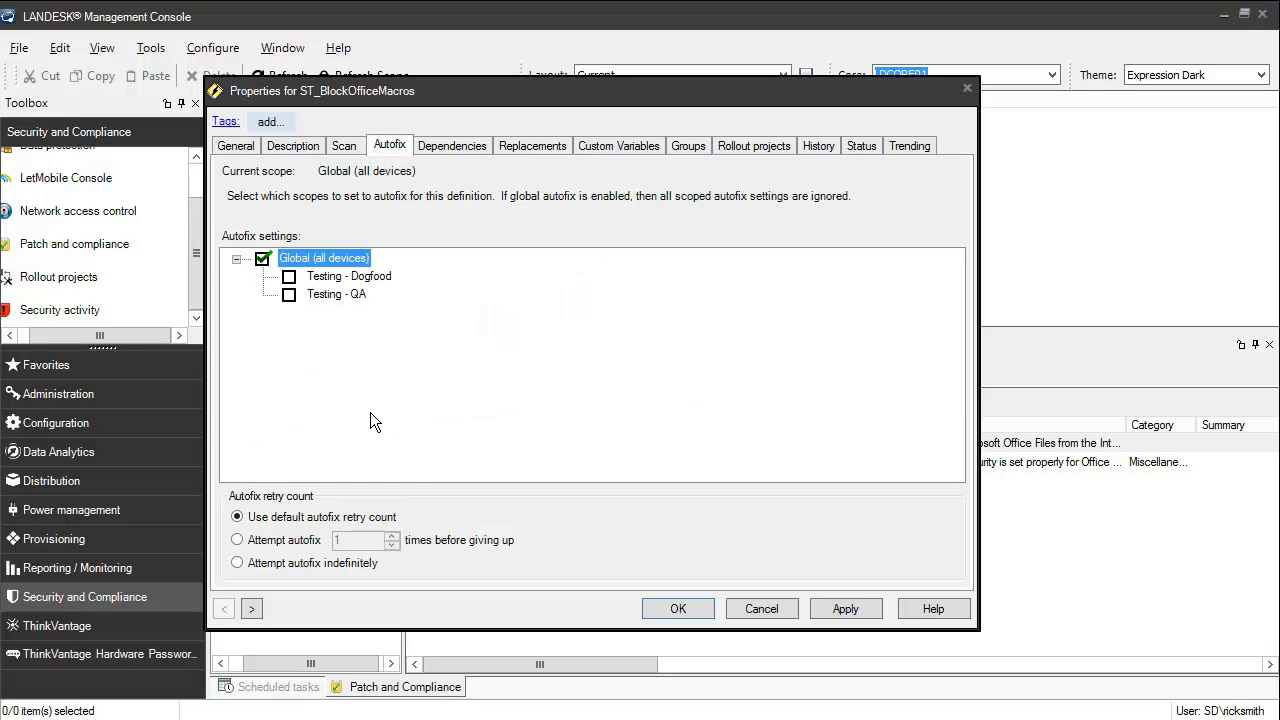
left_click(690, 610)
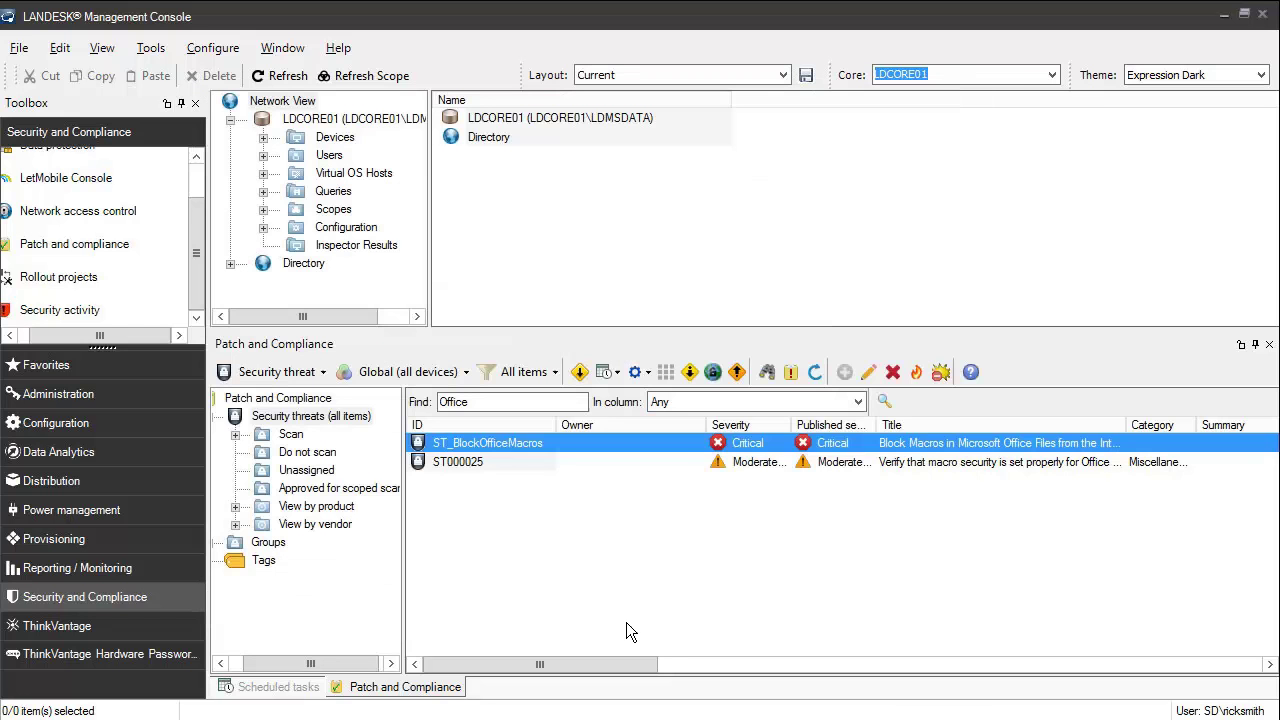
Create and save a repair task for ST_BlockOfficeMacros with the default name and no targets, and slightly widen the scheduled tasks tree
left_click(555, 448)
right_click(548, 446)
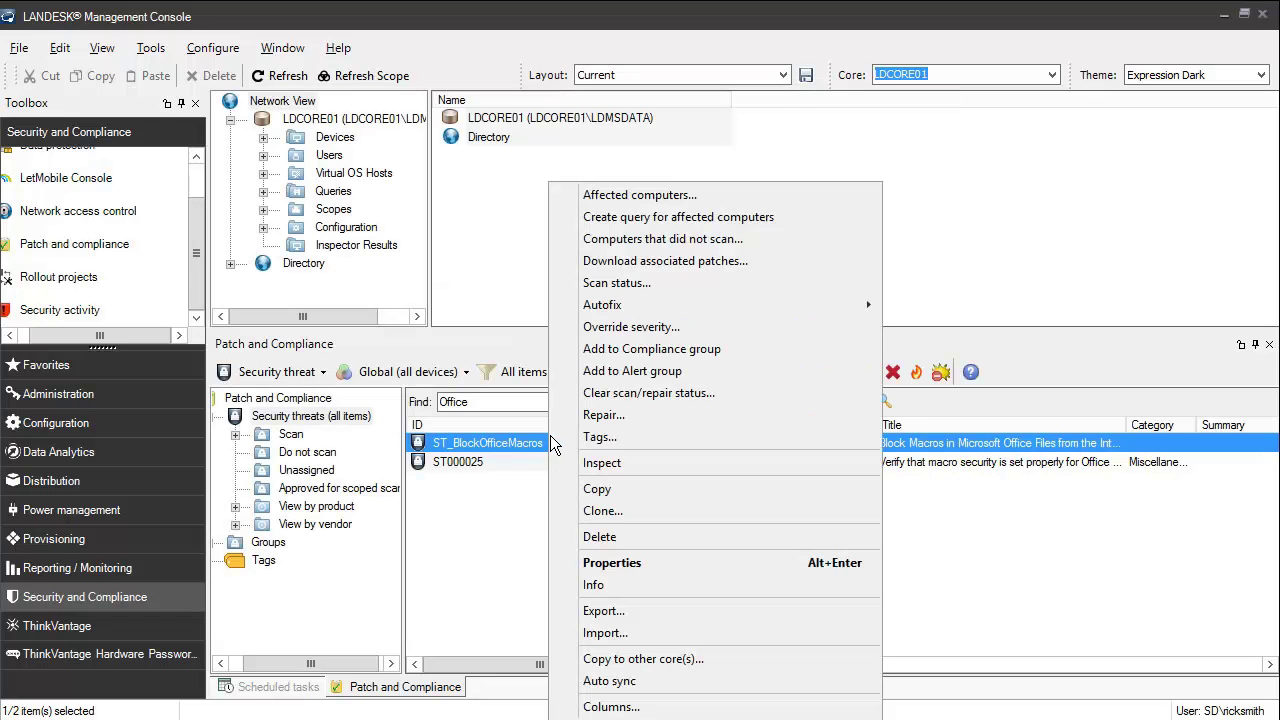
left_click(615, 420)
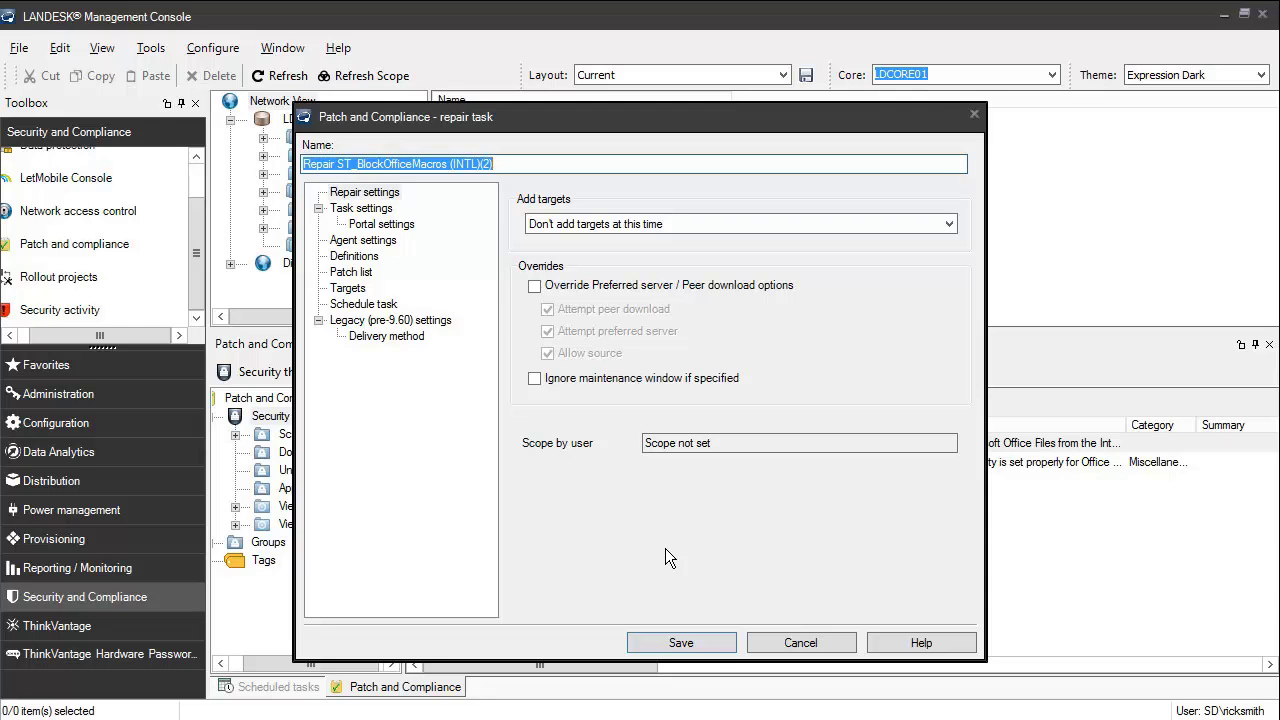
left_click(710, 645)
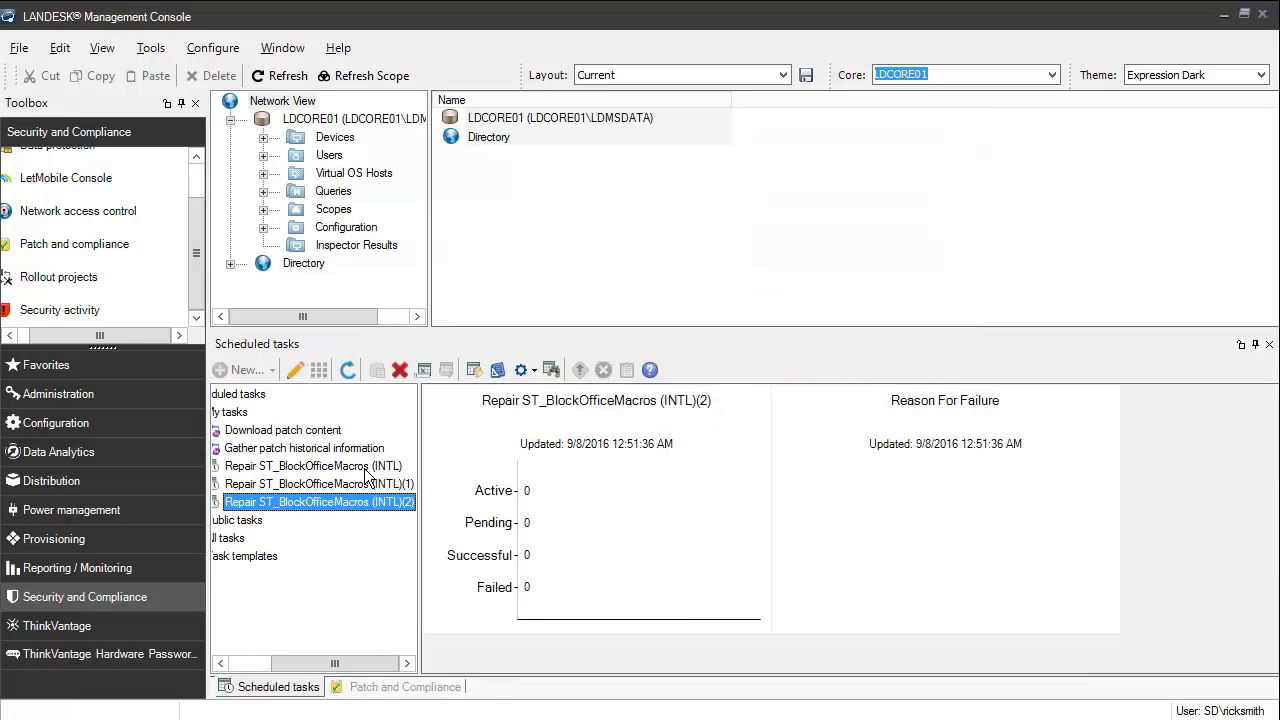
left_click_drag(419, 466, 428, 466)
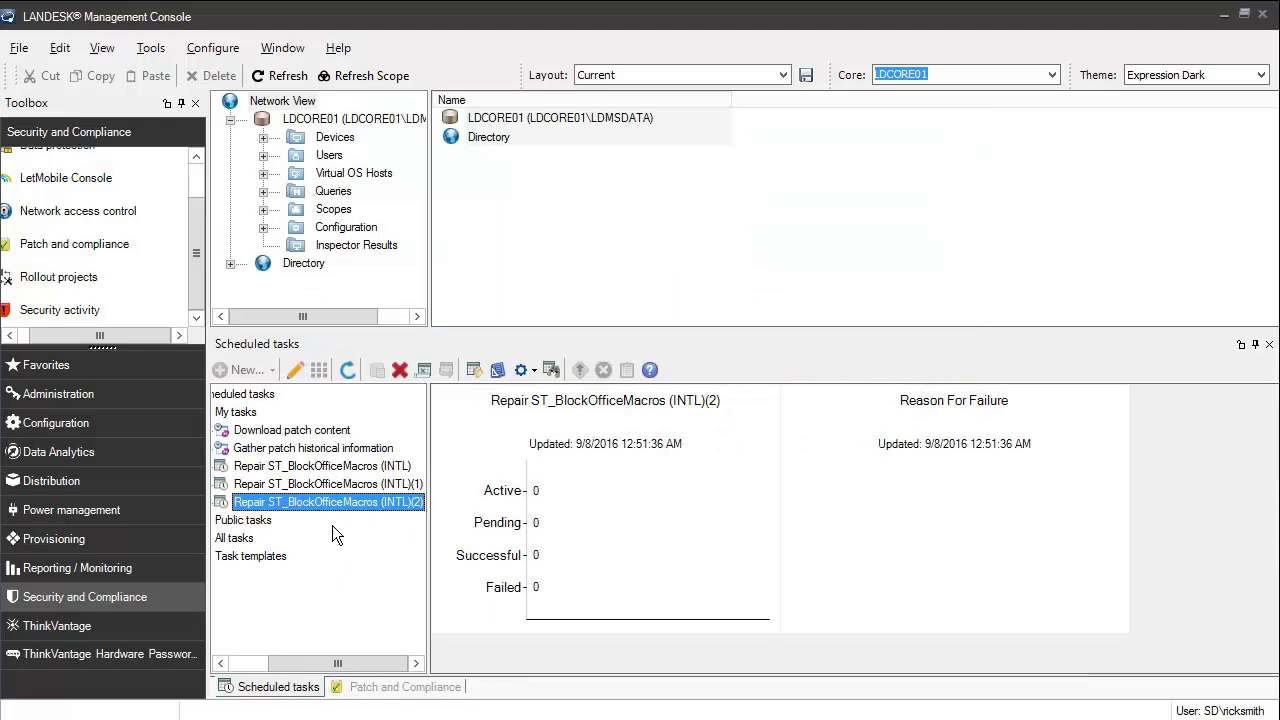